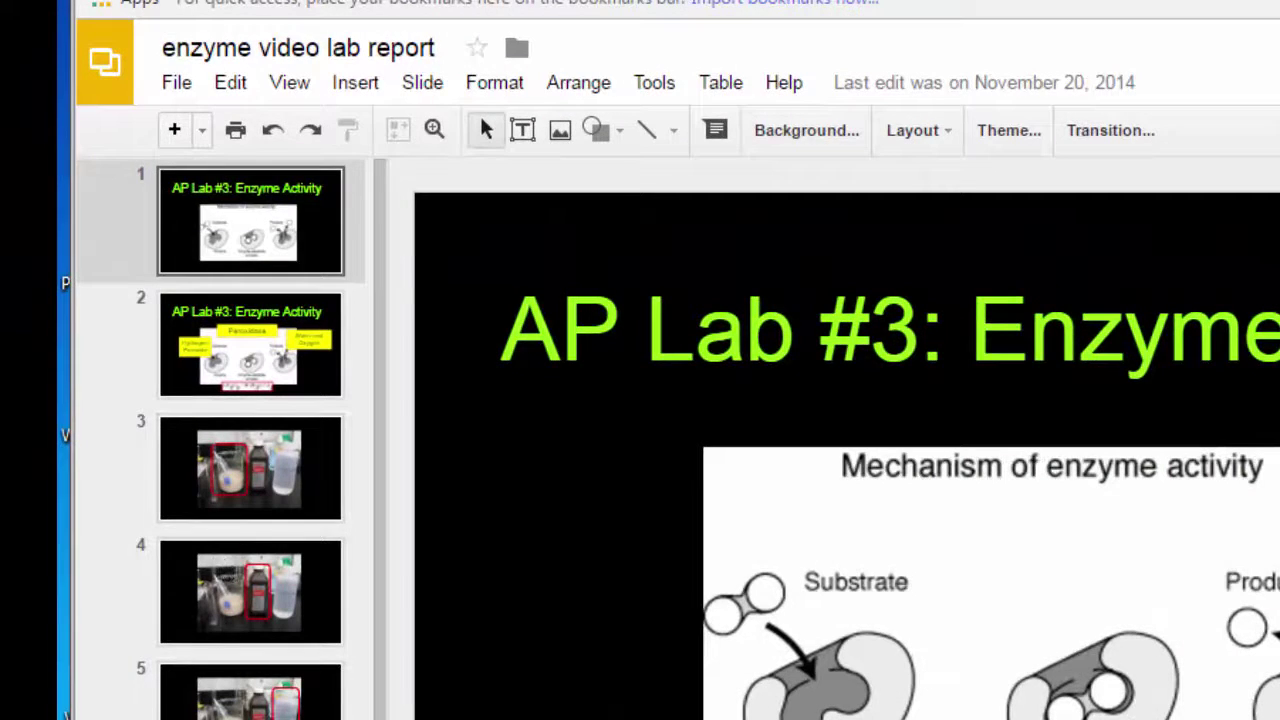
Bring the Google sign-in window to the front, shift it left, and enter the account email
drag(380, 380, 380, 398)
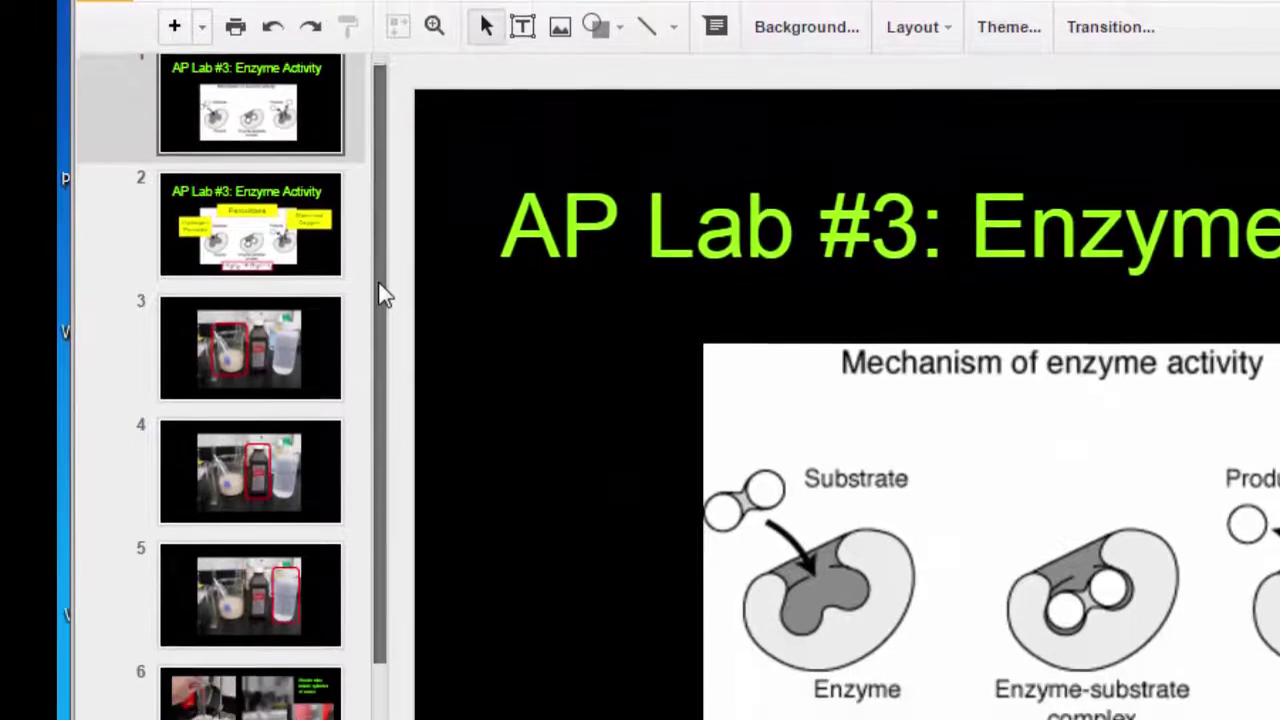
scroll(370, 330, down, 4)
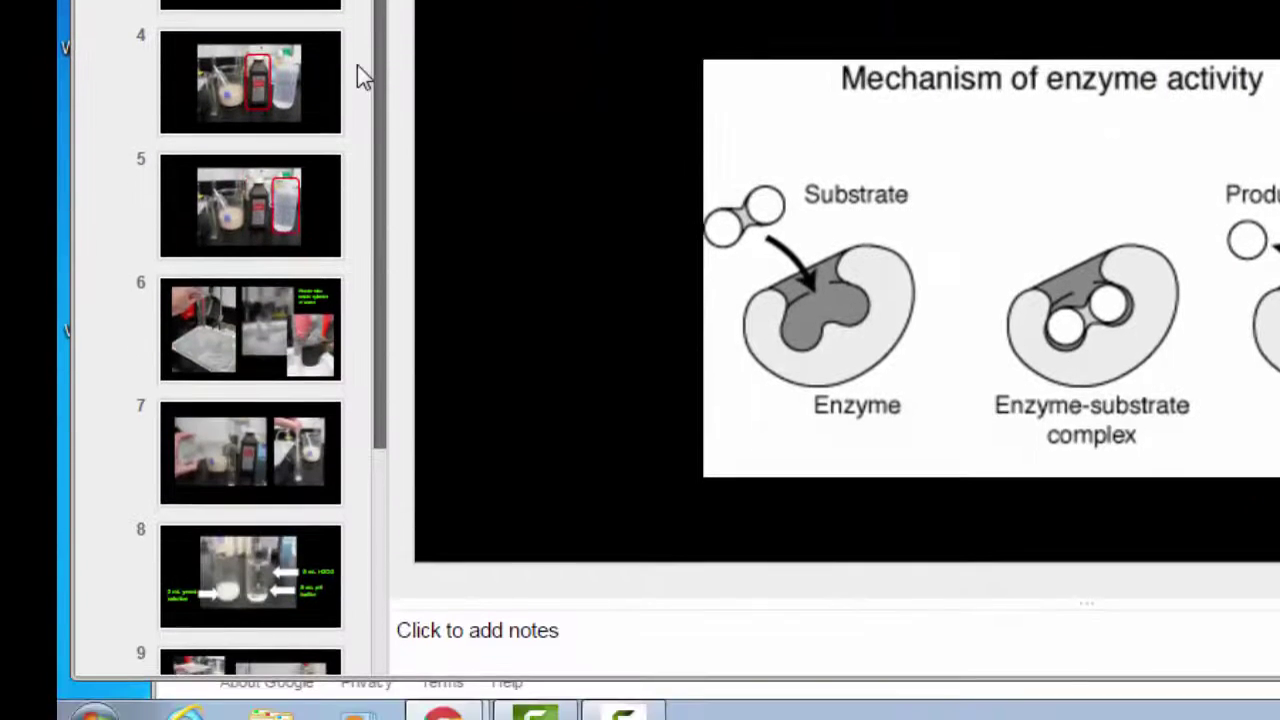
scroll(350, 162, down, 3)
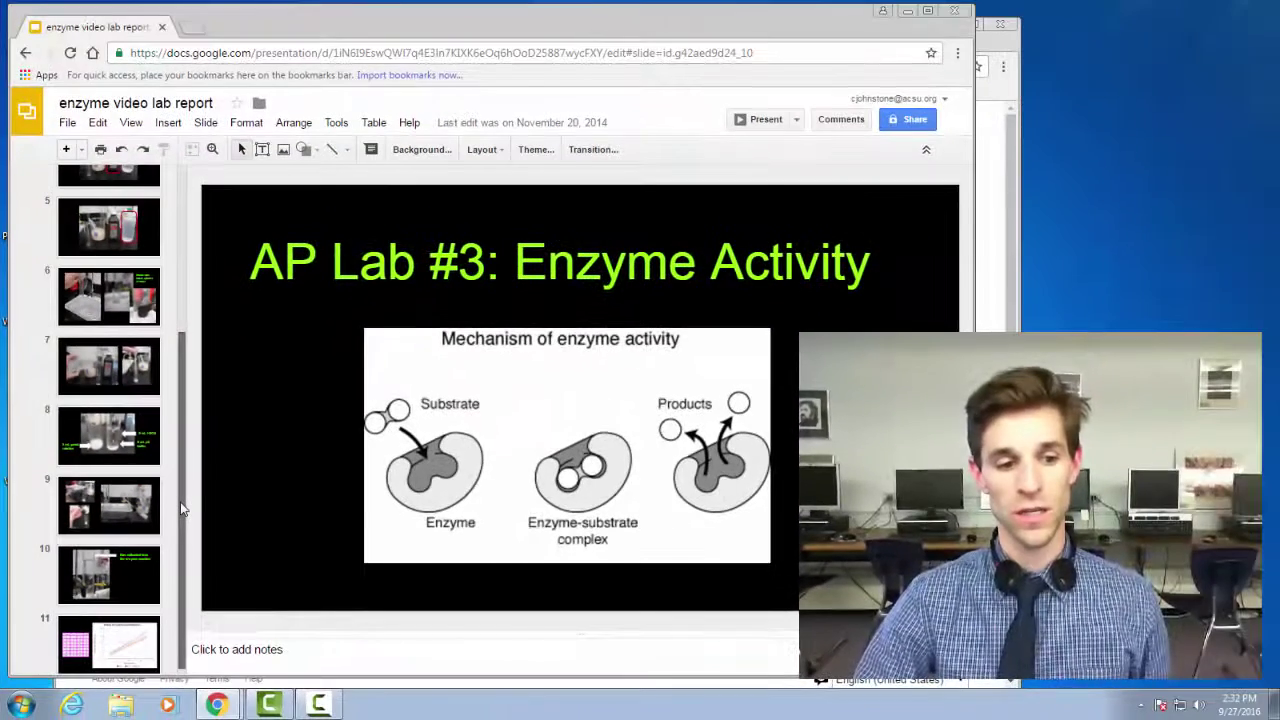
scroll(180, 501, up, 5)
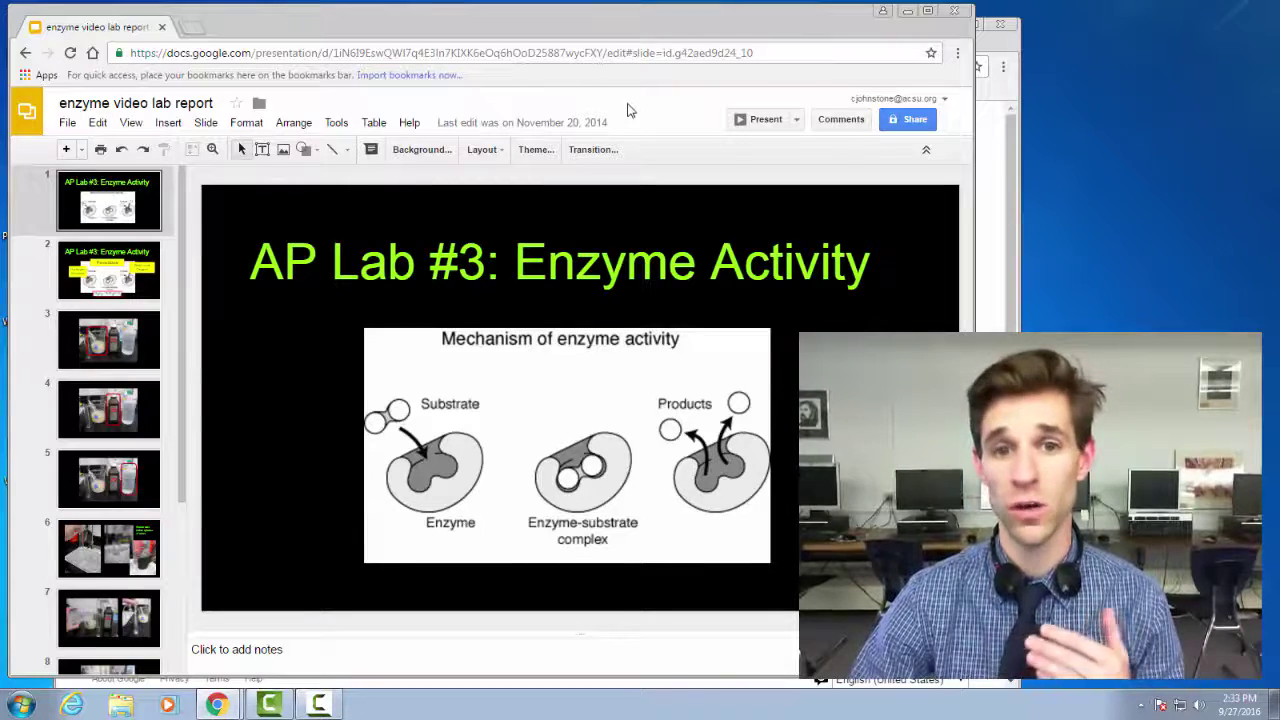
click(980, 86)
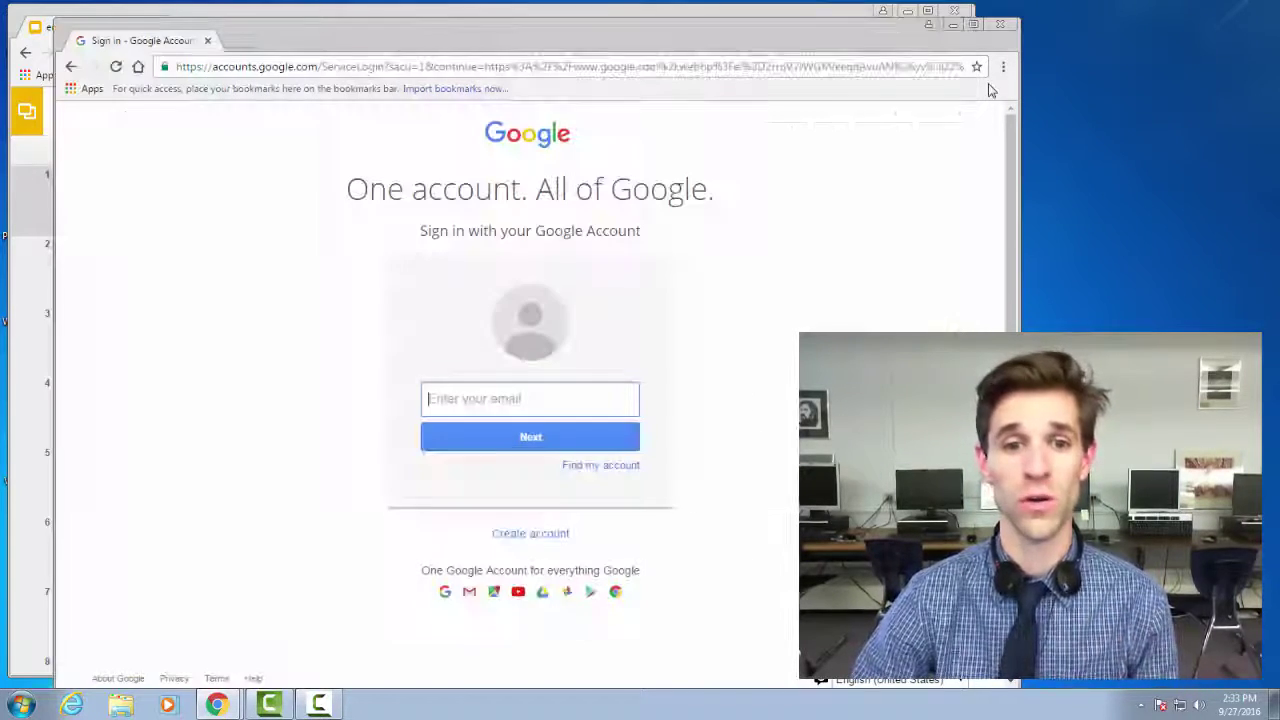
drag(700, 42, 658, 34)
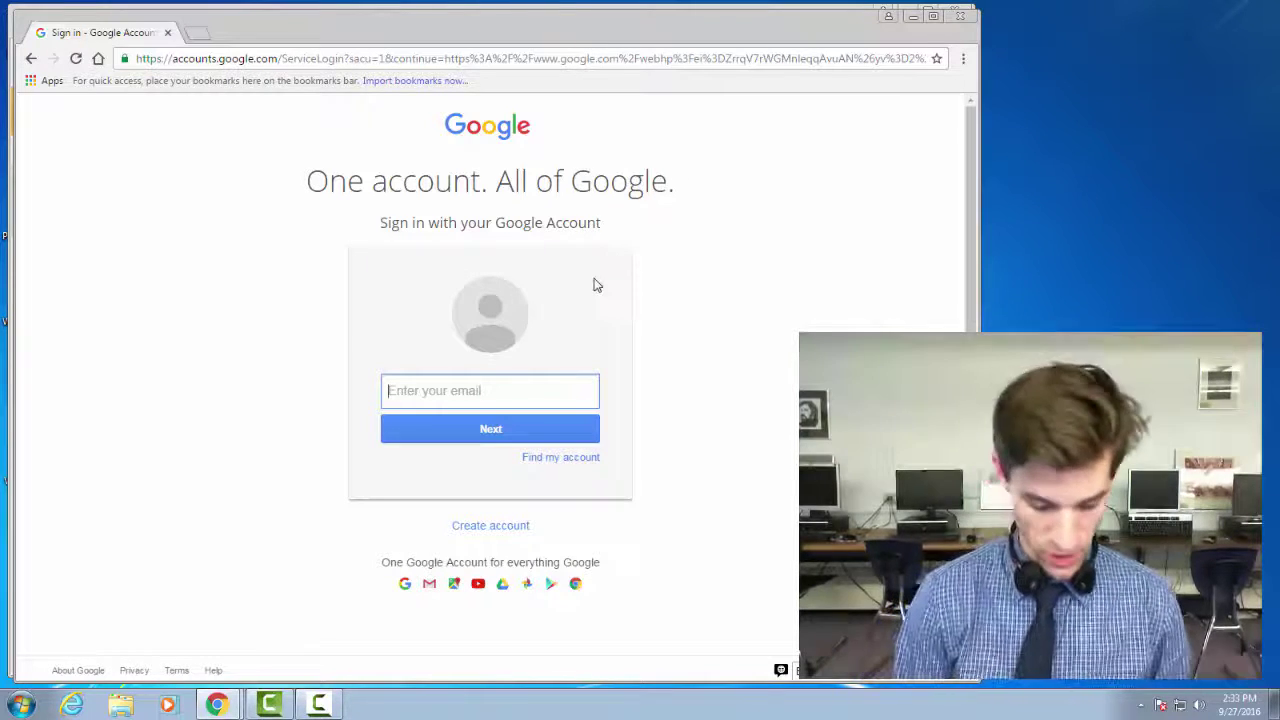
text(cjo)
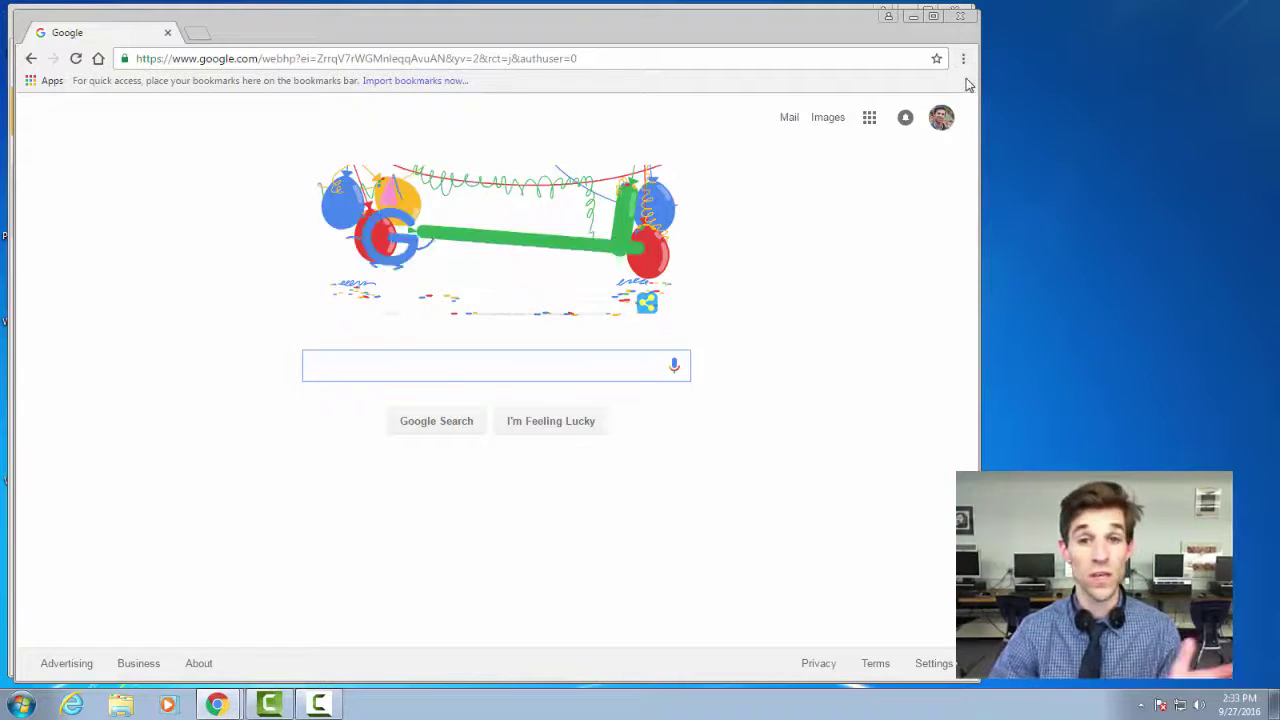
Open Chrome's Extensions page through the main menu's More tools submenu
click(963, 60)
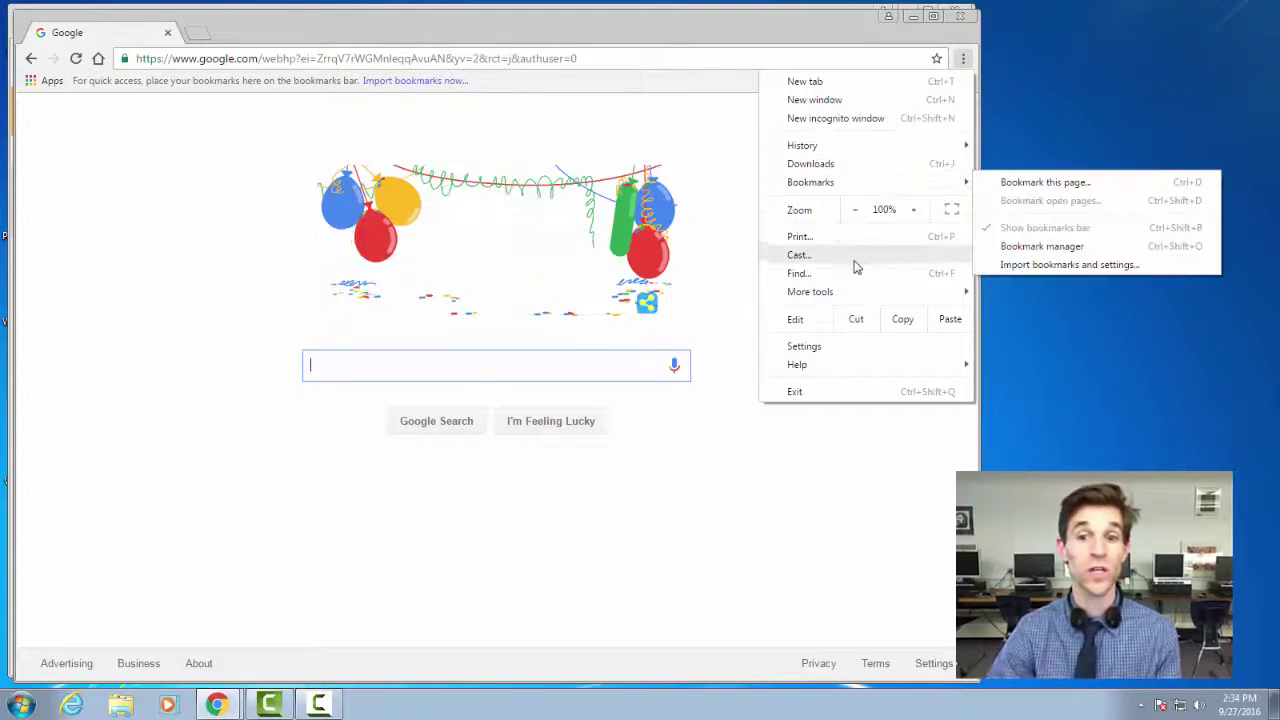
mouse_move(843, 292)
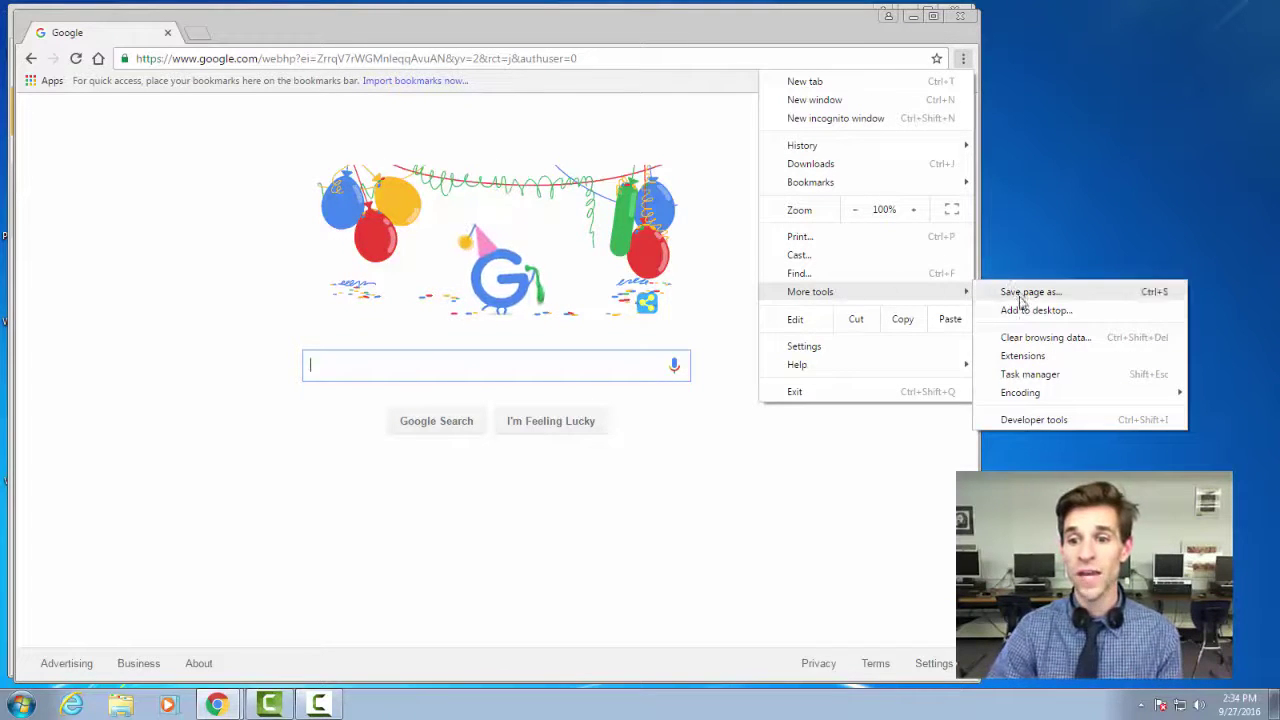
click(1023, 357)
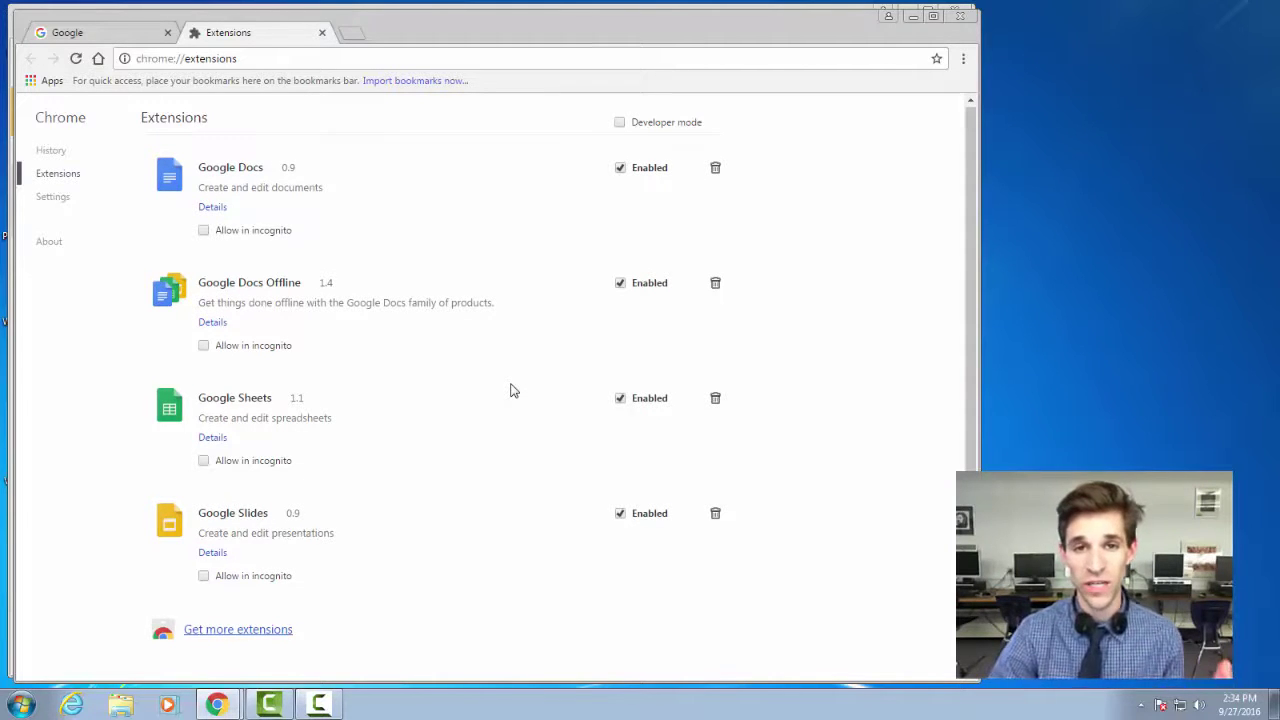
Go to the Chrome Web Store and search it for screencastify
click(251, 631)
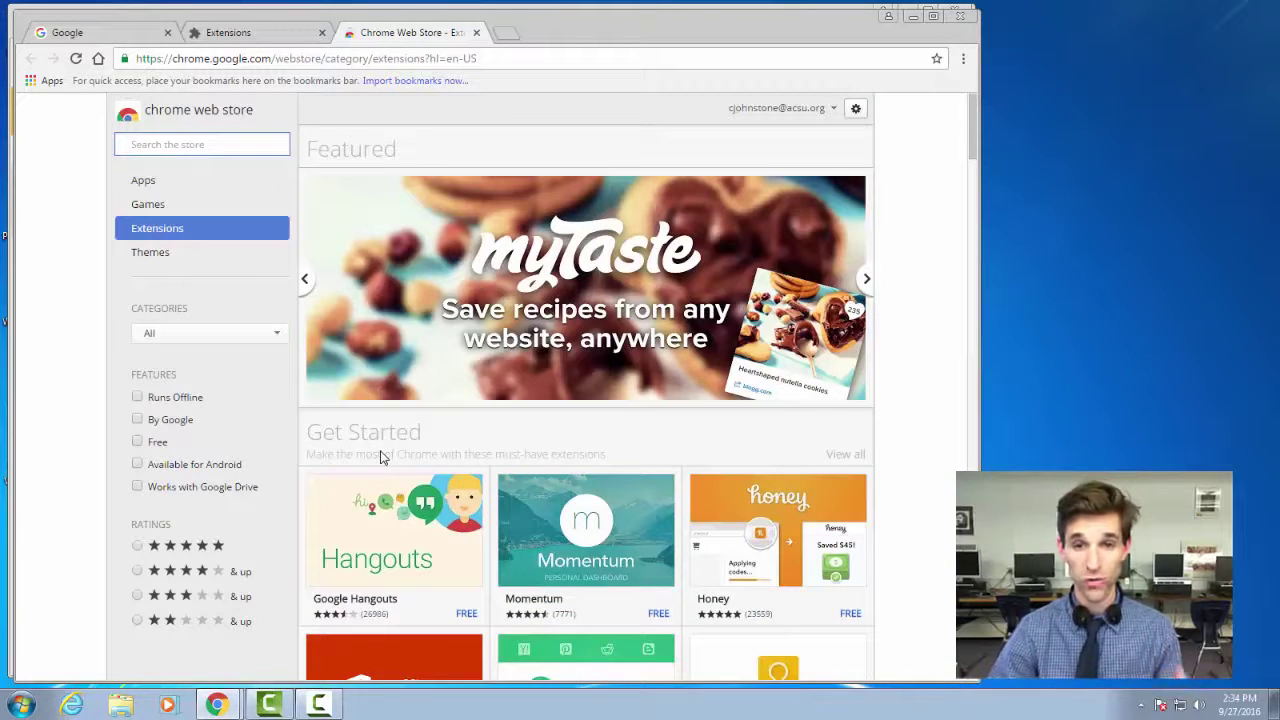
click(353, 60)
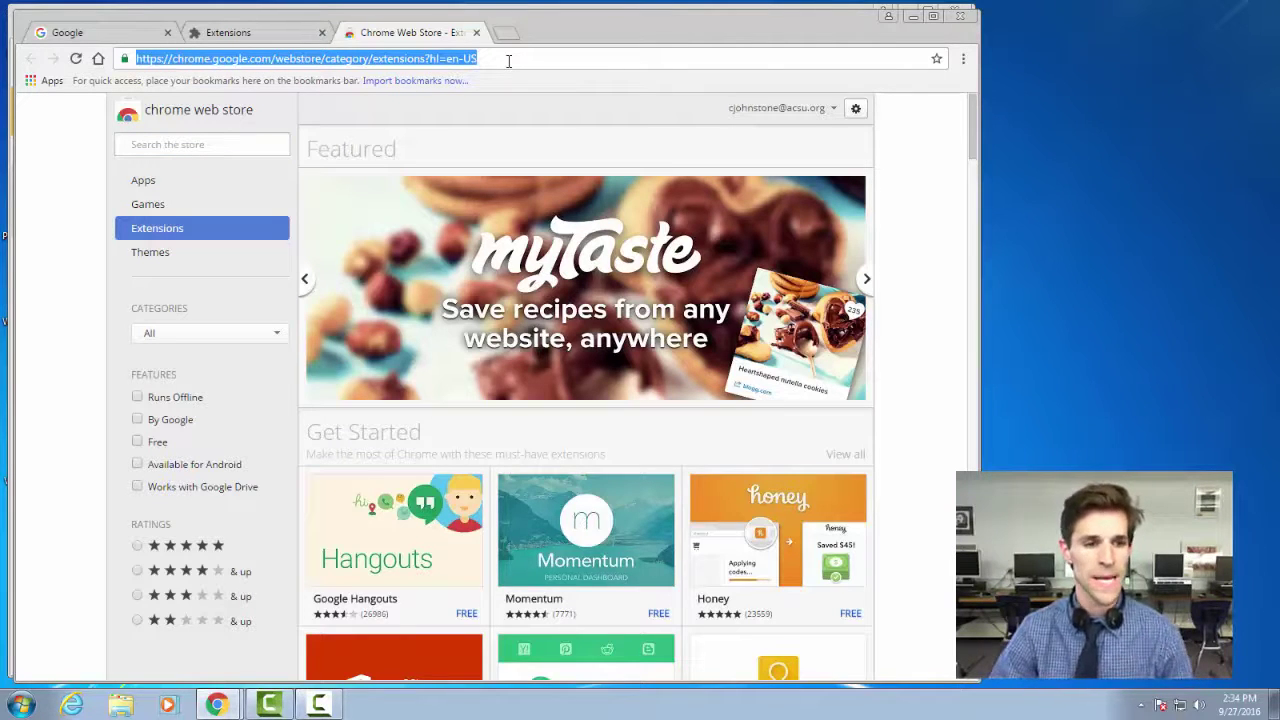
click(158, 143)
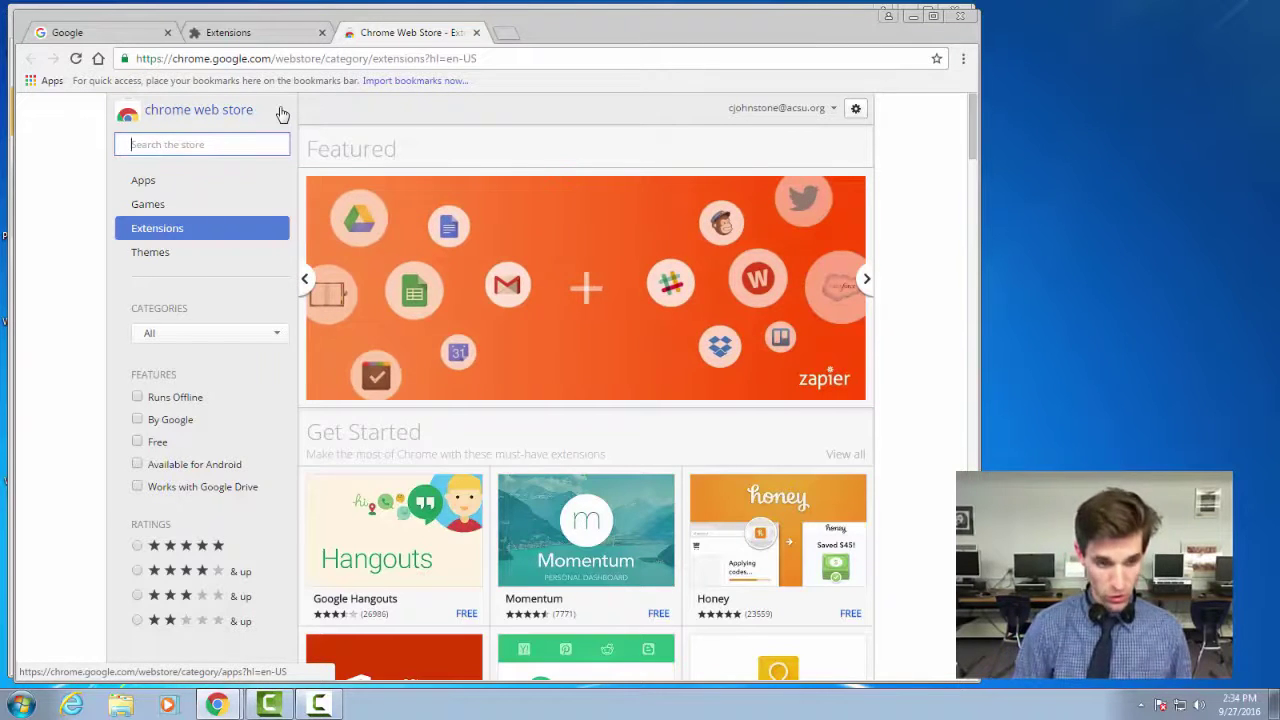
text(screens)
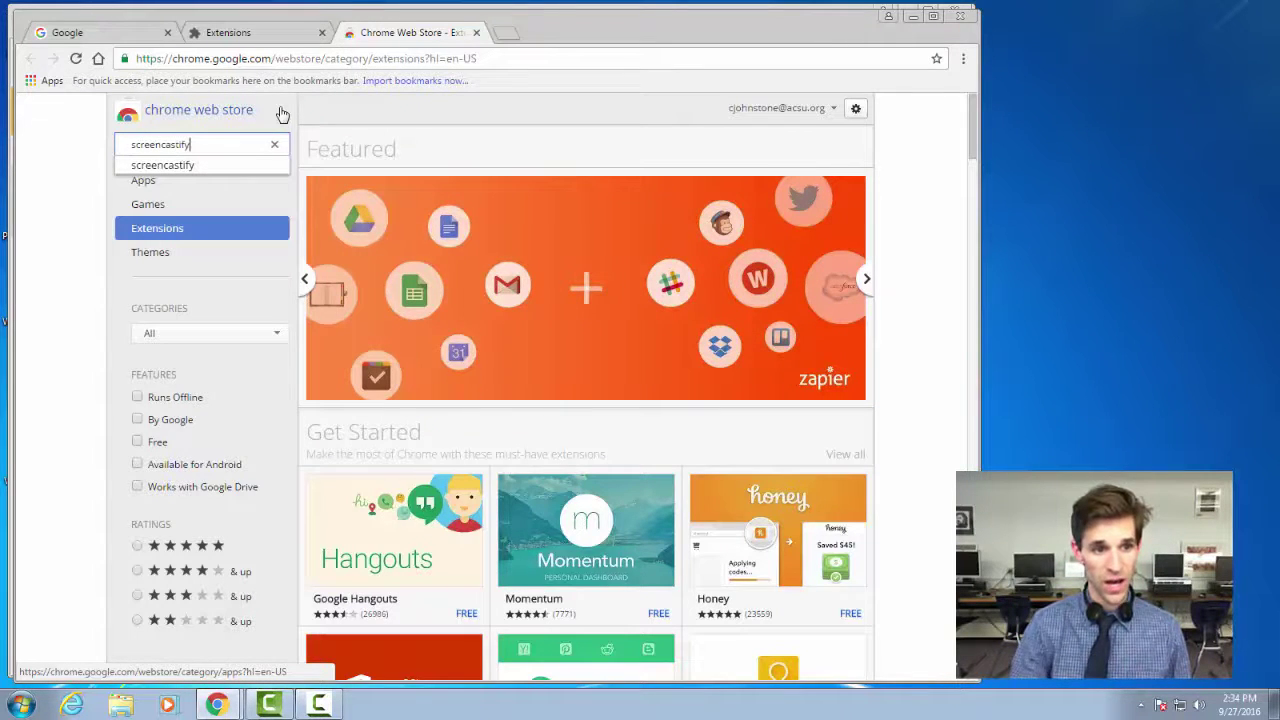
text(castify)
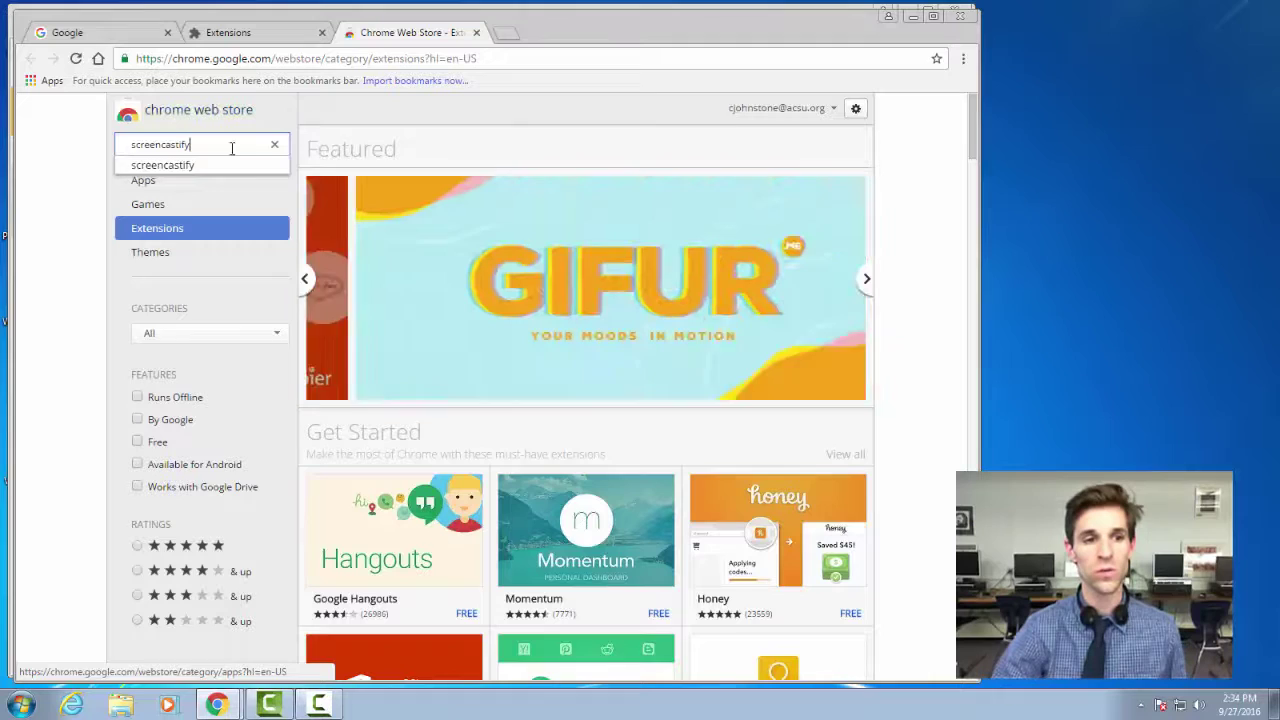
click(222, 165)
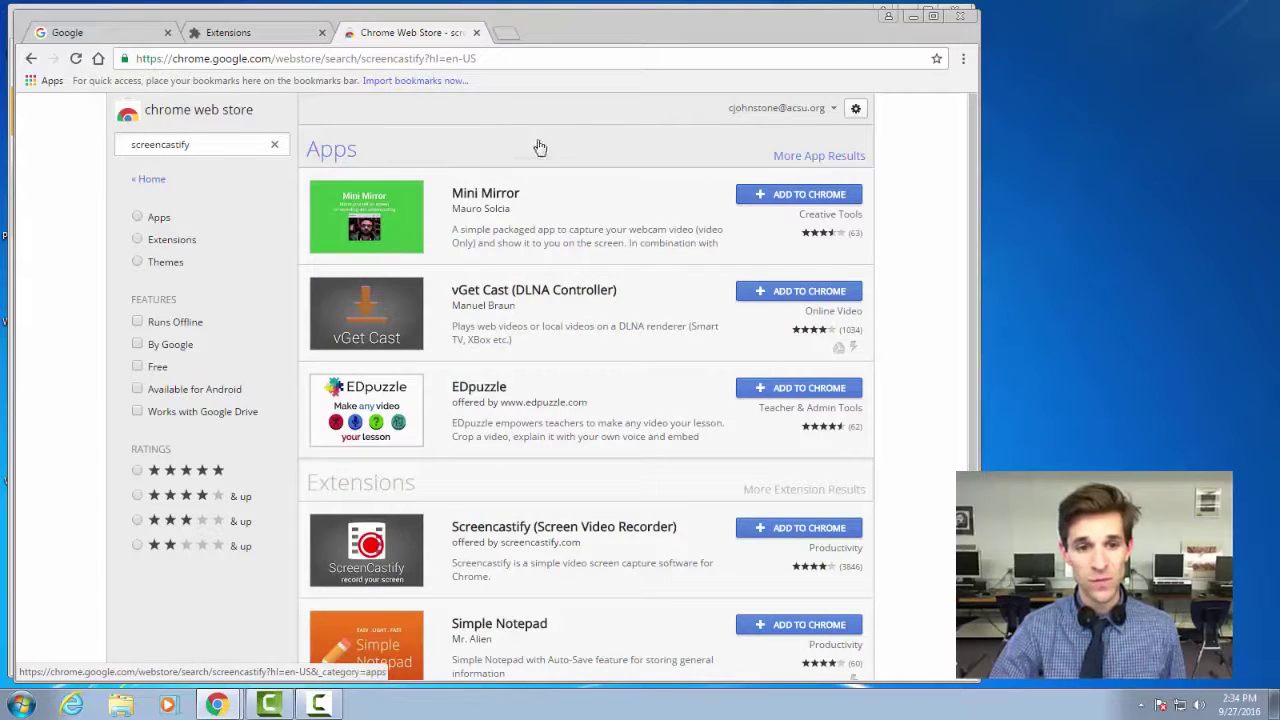
Add the Screencastify (Screen Video Recorder) extension to Chrome, confirm, and close the added popup
scroll(535, 332, down, 3)
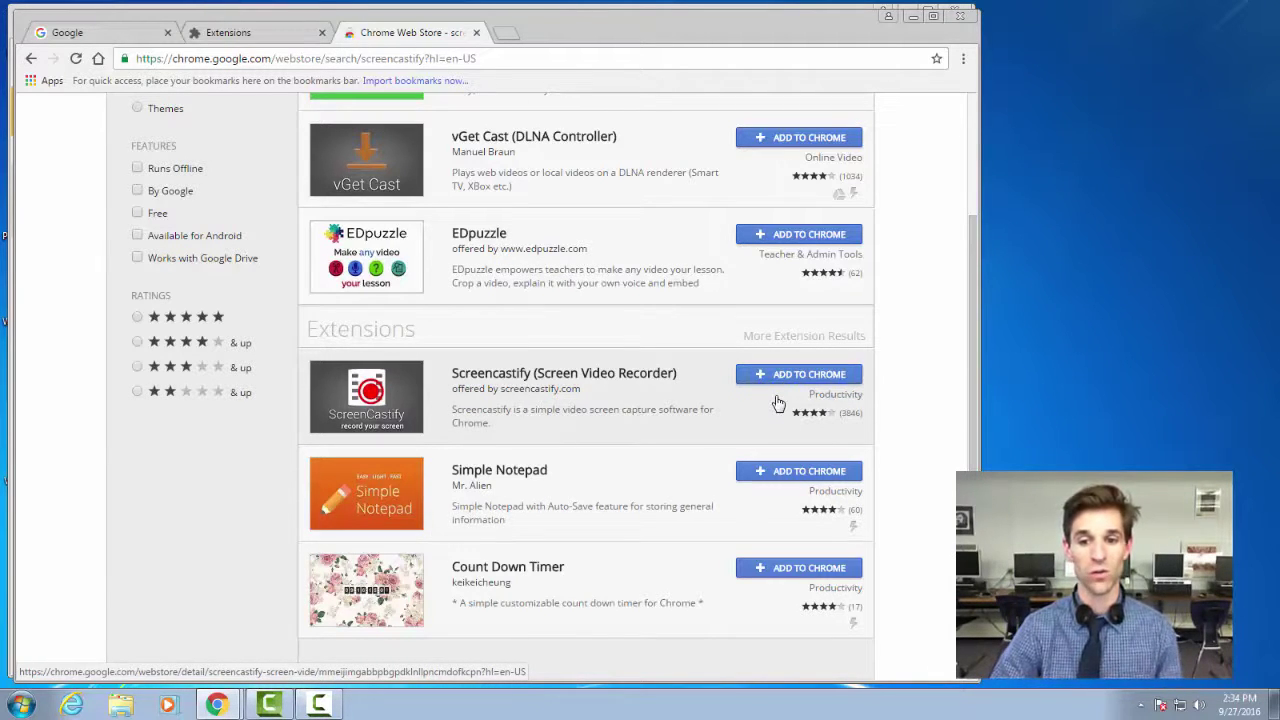
click(790, 376)
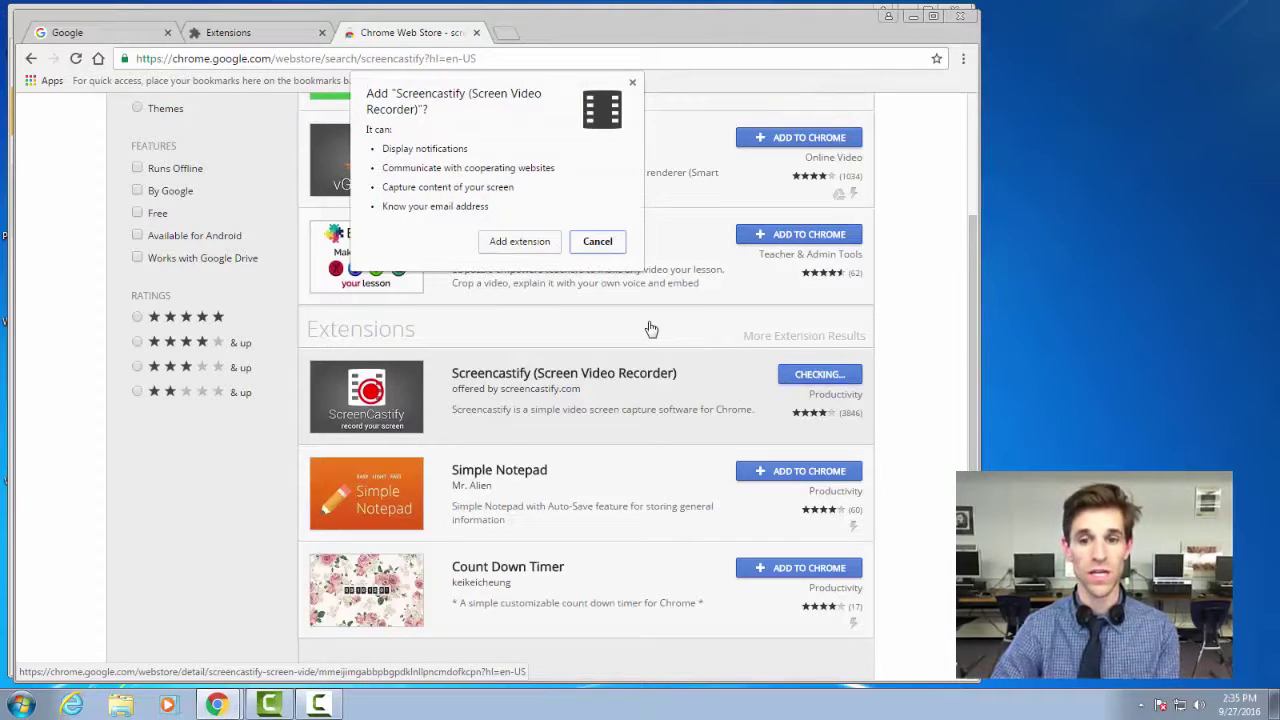
click(538, 247)
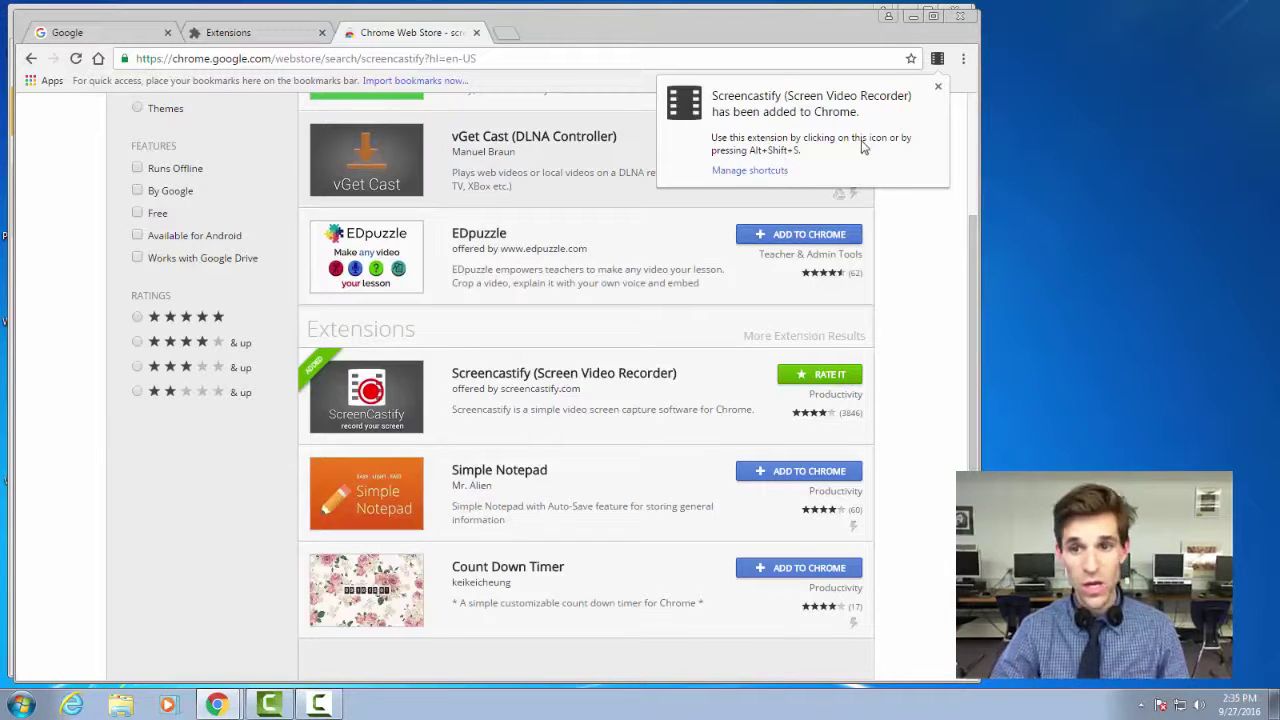
click(938, 89)
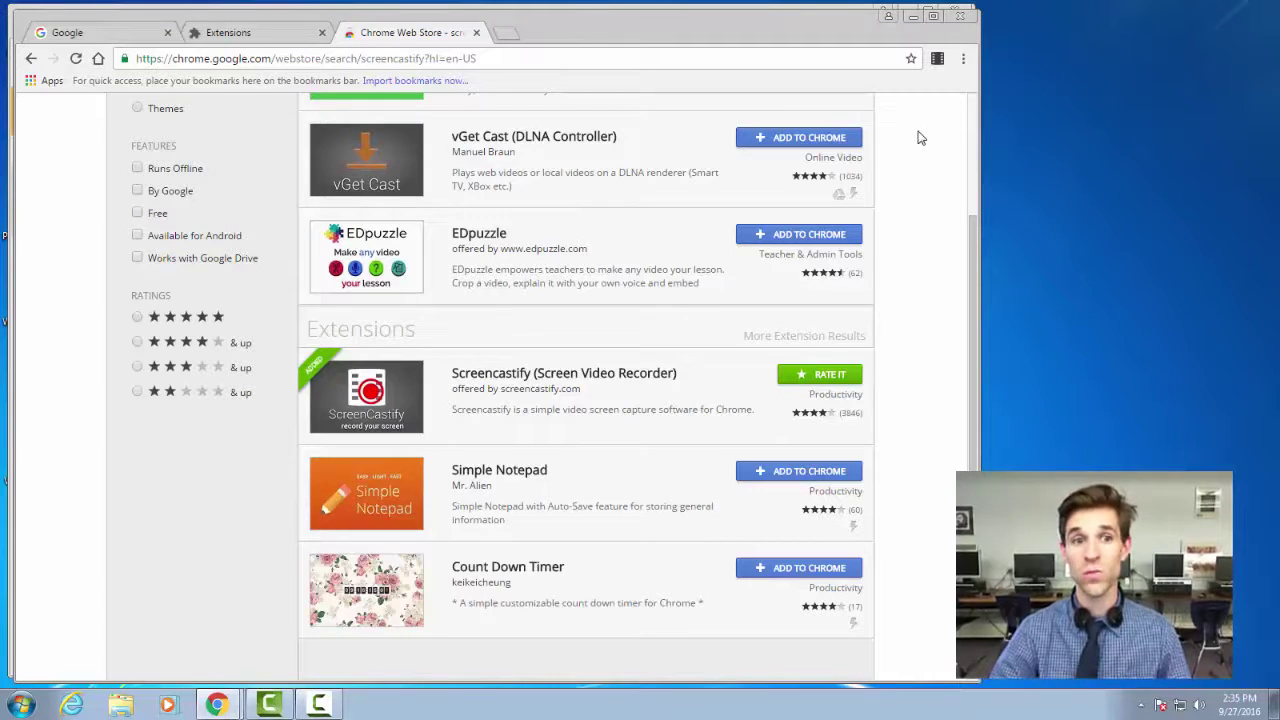
Close the Web Store and set Screencastify to Desktop mode with webcam off and System Audio unchecked
click(958, 20)
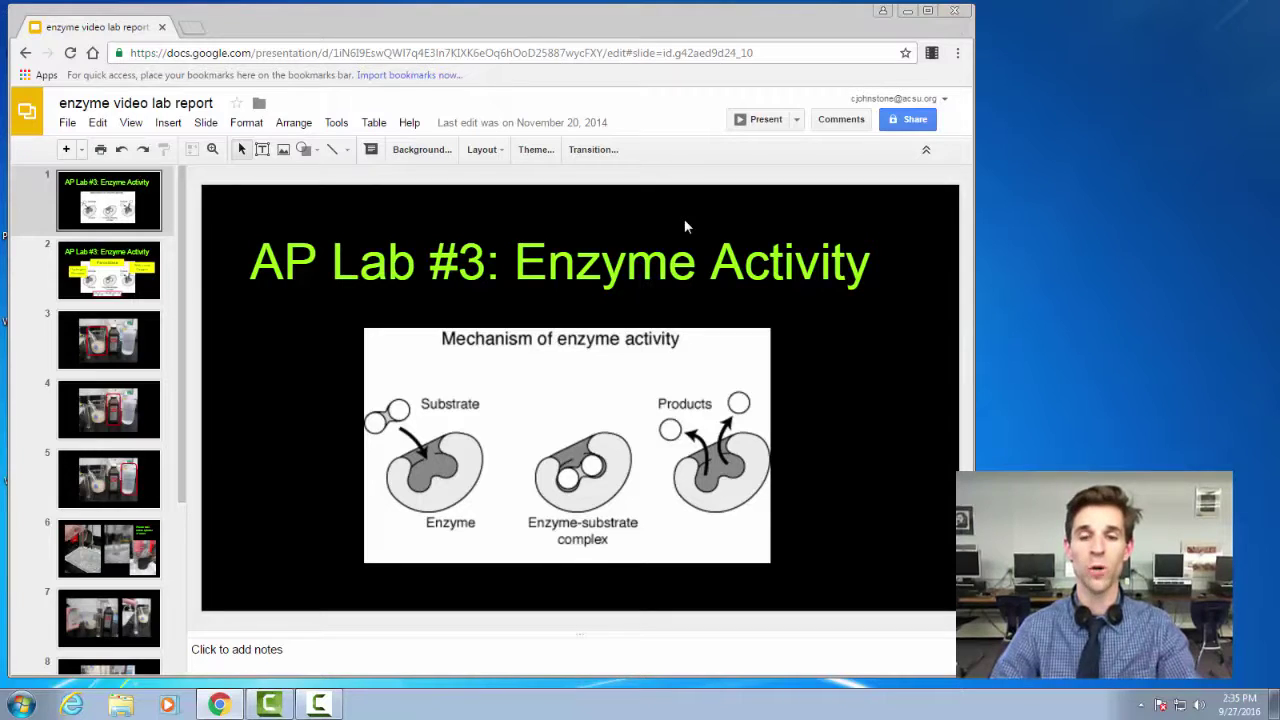
click(932, 54)
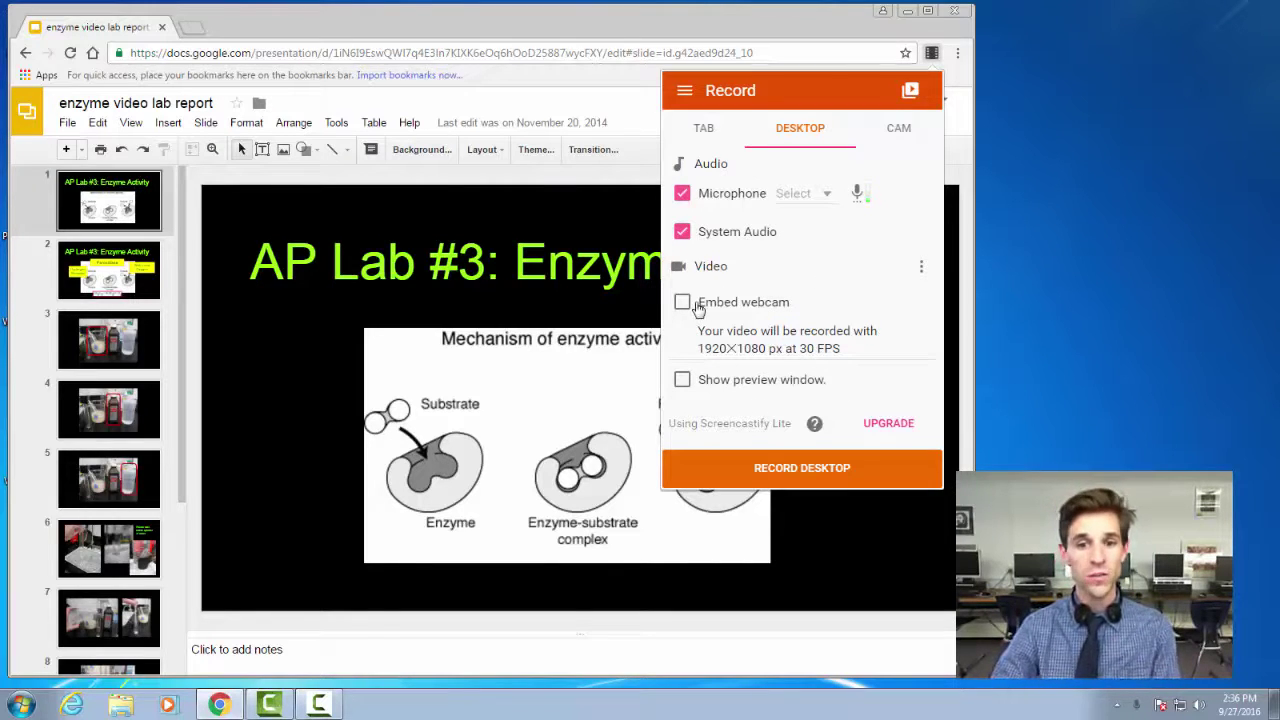
click(684, 303)
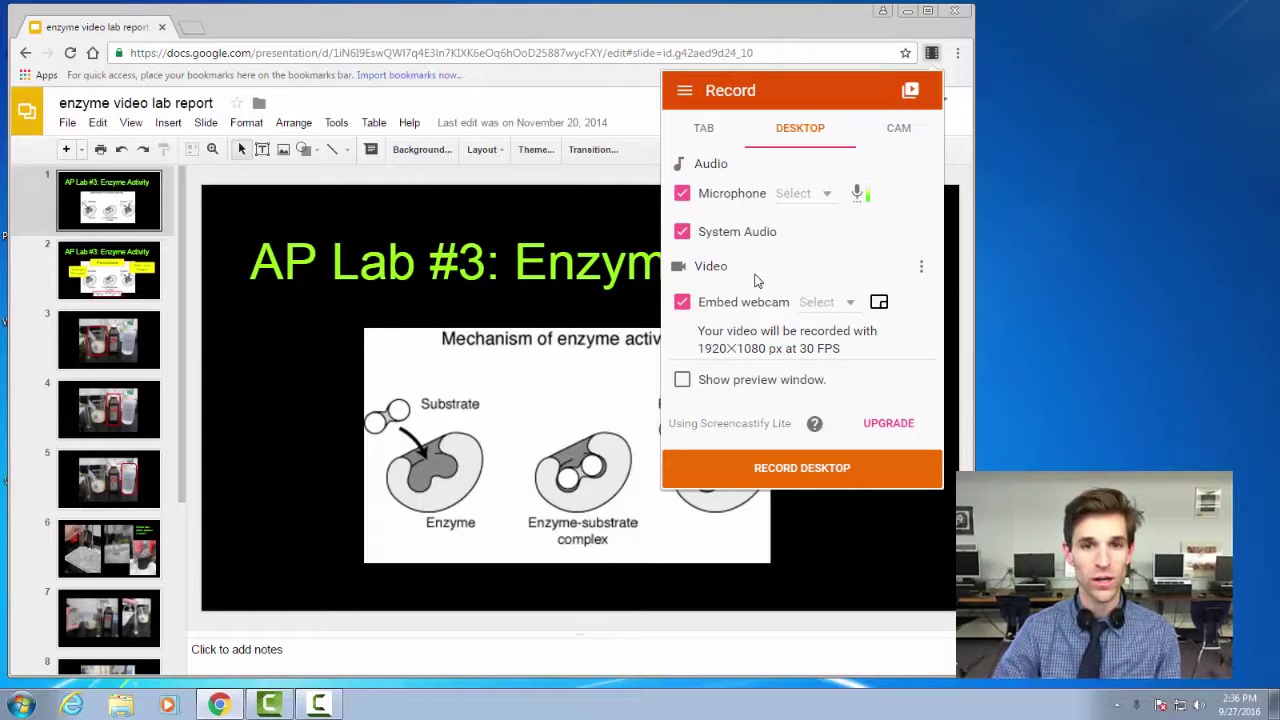
click(682, 302)
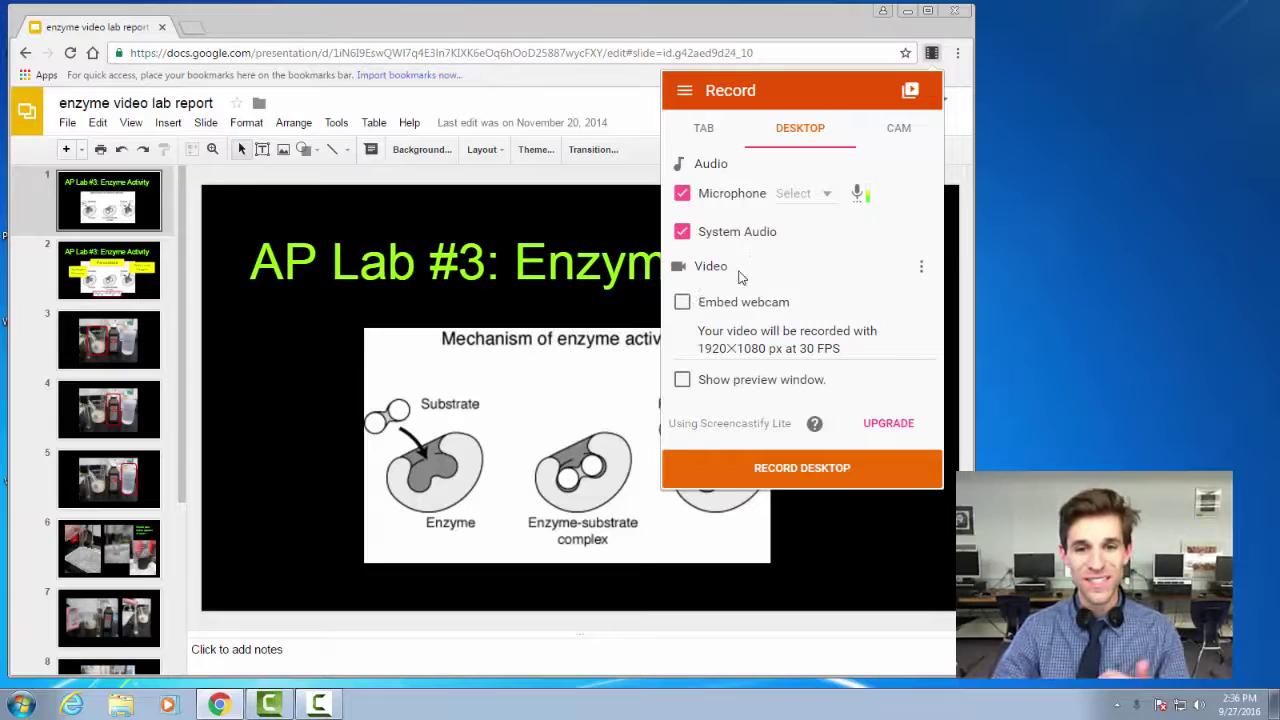
click(682, 231)
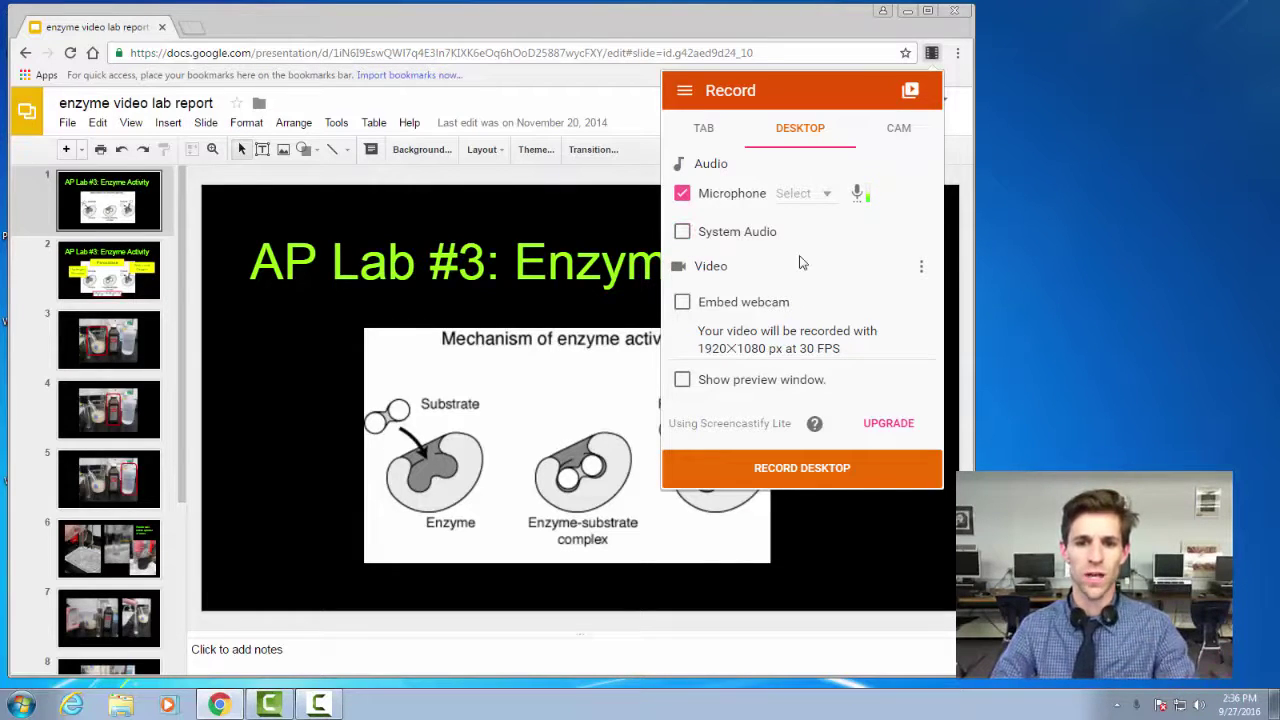
Start a Record Desktop capture sharing the Entire screen
click(826, 472)
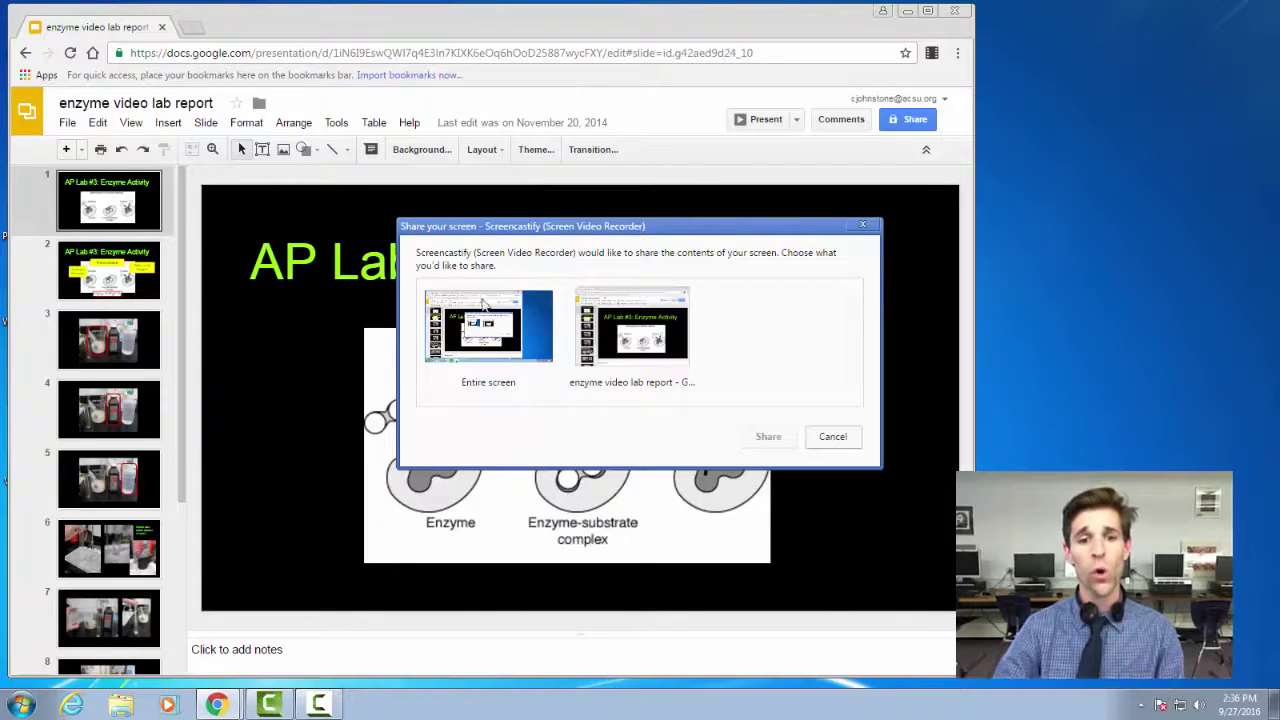
click(525, 340)
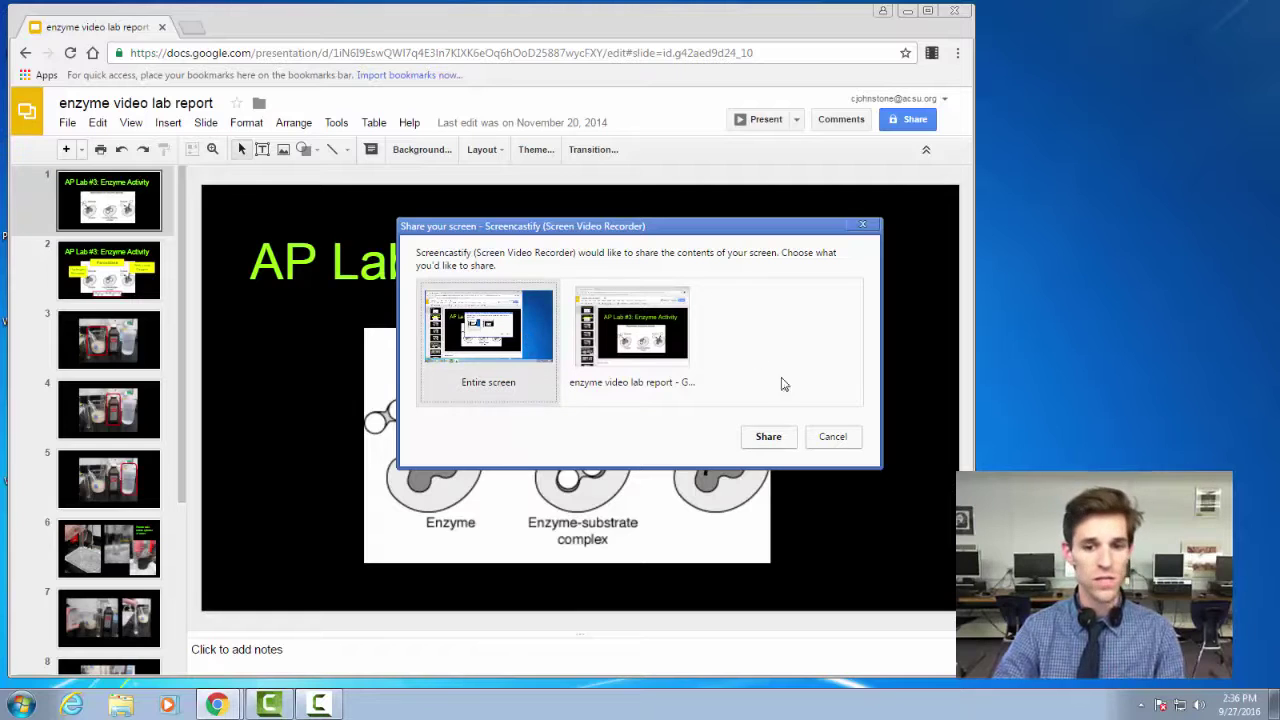
click(768, 437)
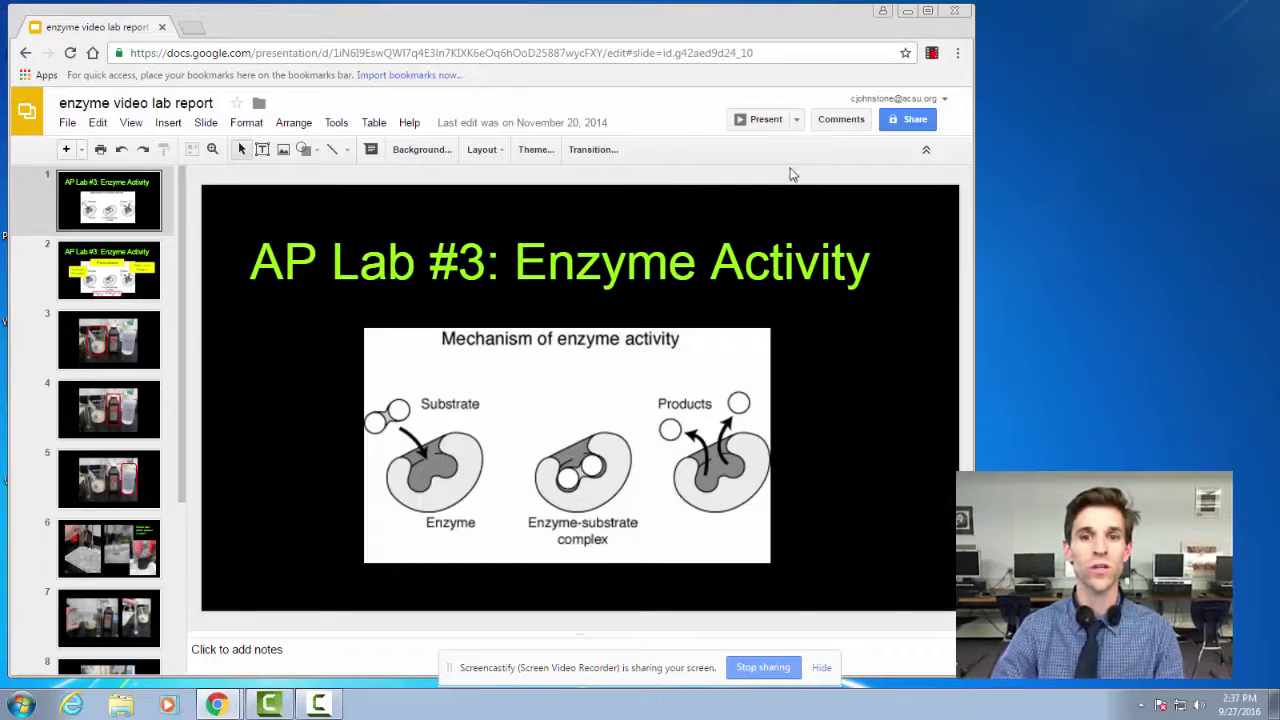
Present the enzyme lab slides, revealing two diagram labels and the peroxide breakdown equation
click(762, 124)
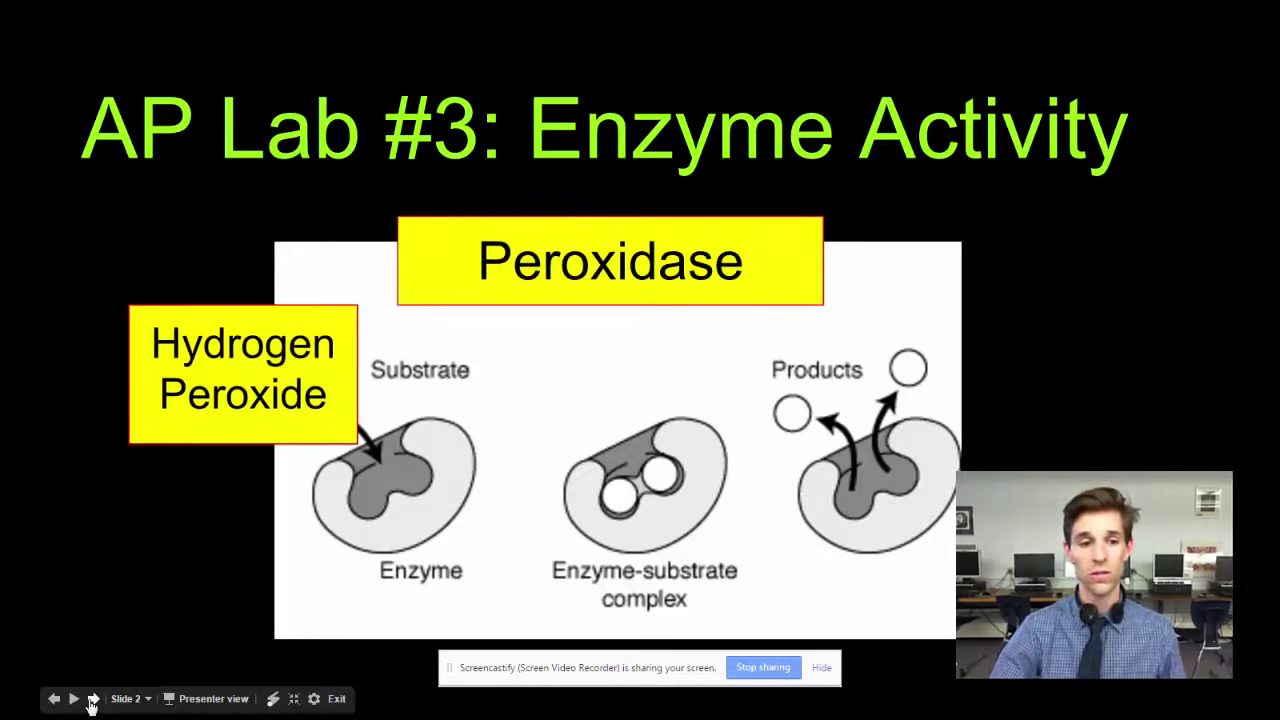
click(92, 700)
click(92, 700)
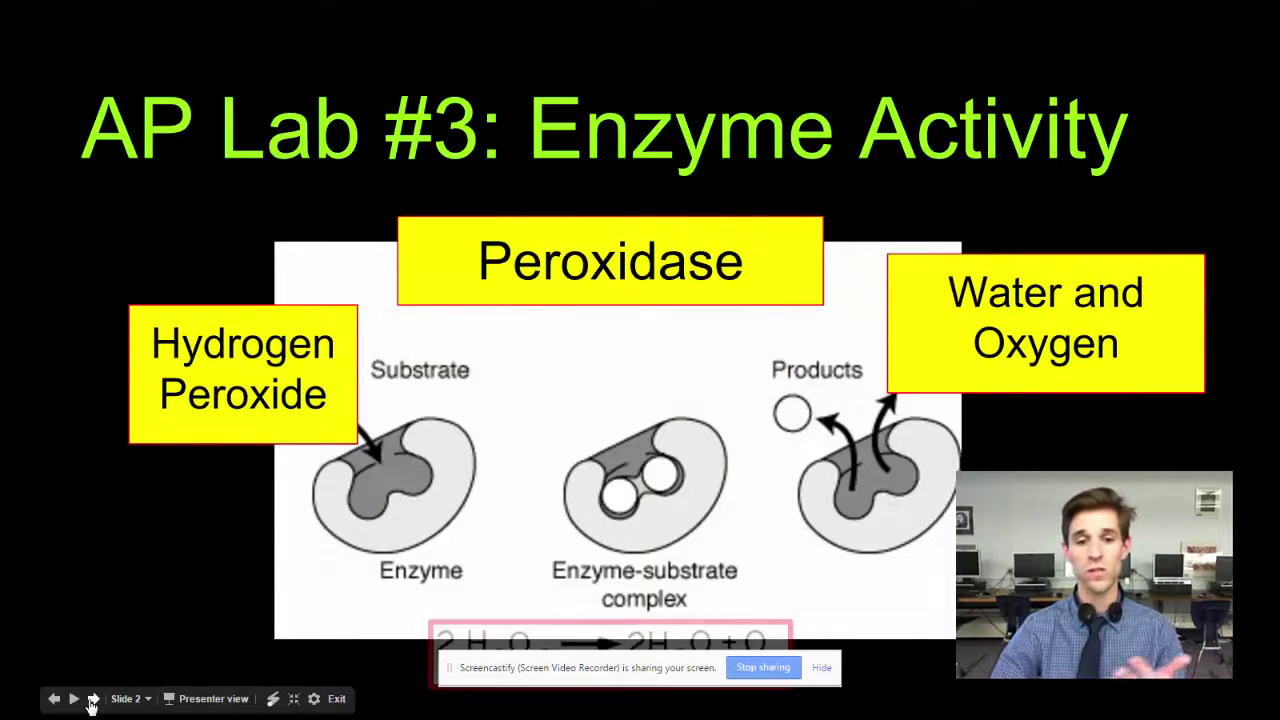
click(92, 700)
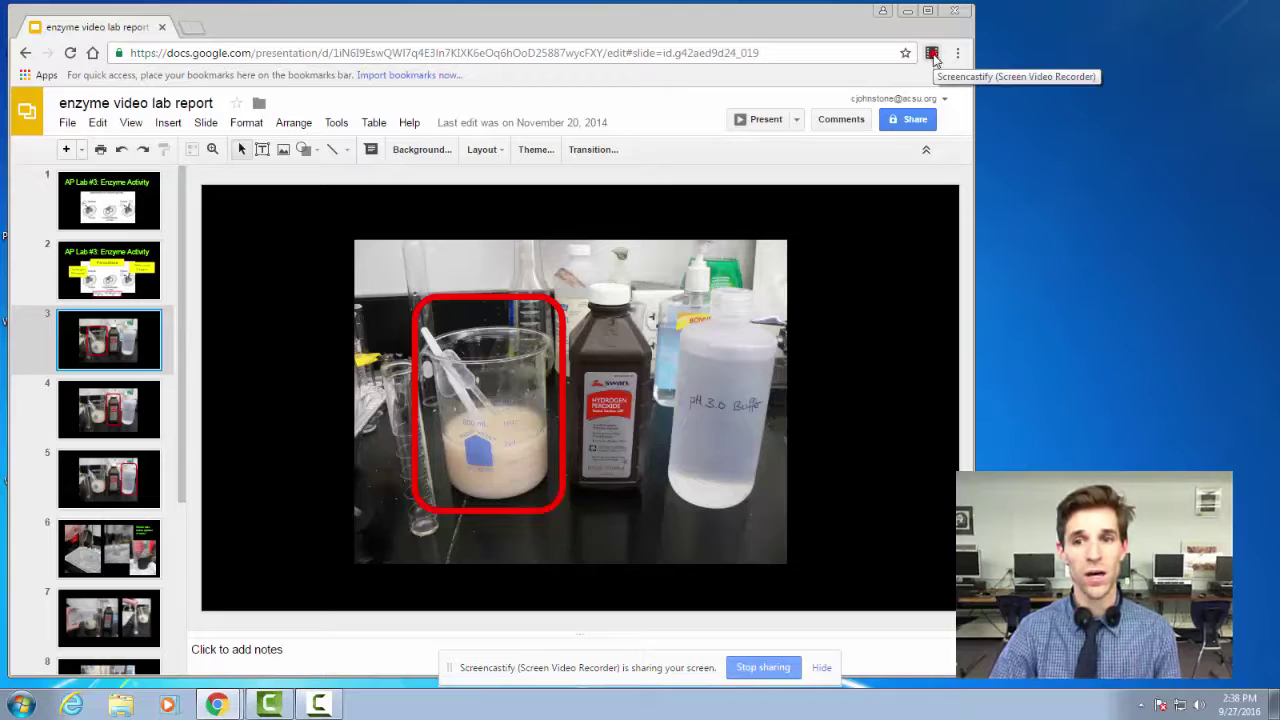
End the Screencastify recording and open 'example science lab screencast' from Your Recordings
click(932, 57)
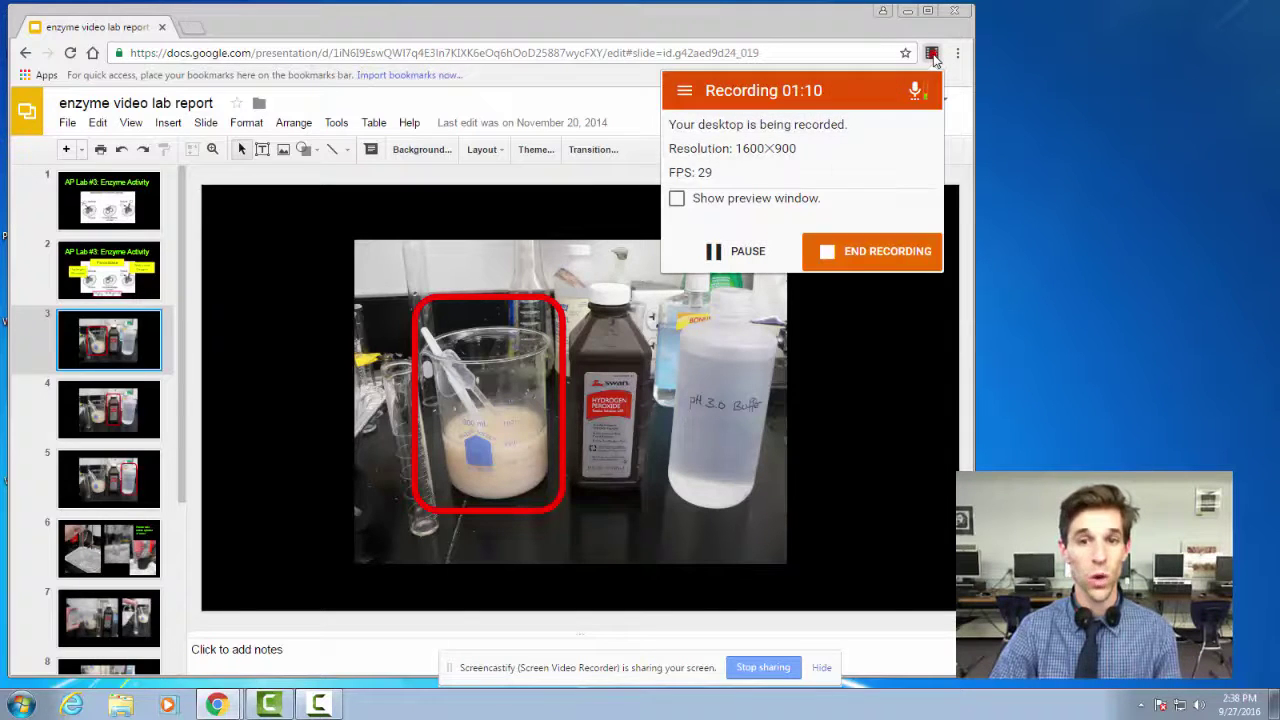
click(877, 251)
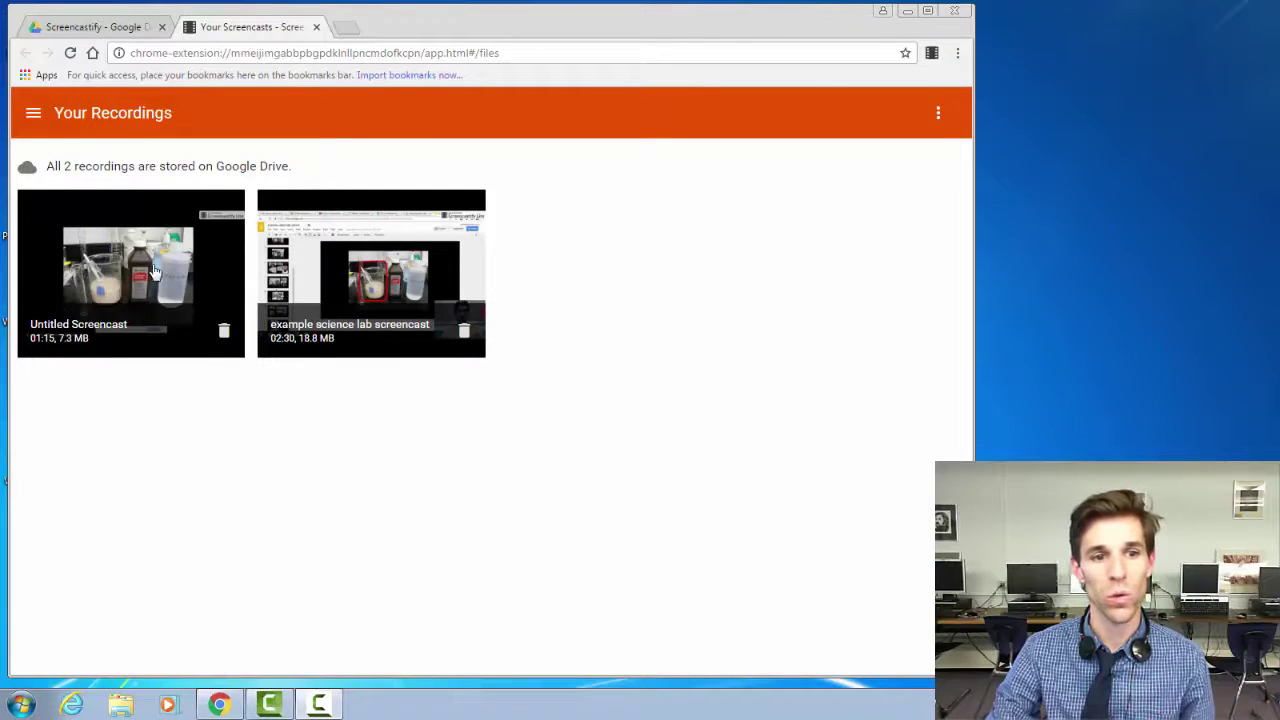
click(325, 263)
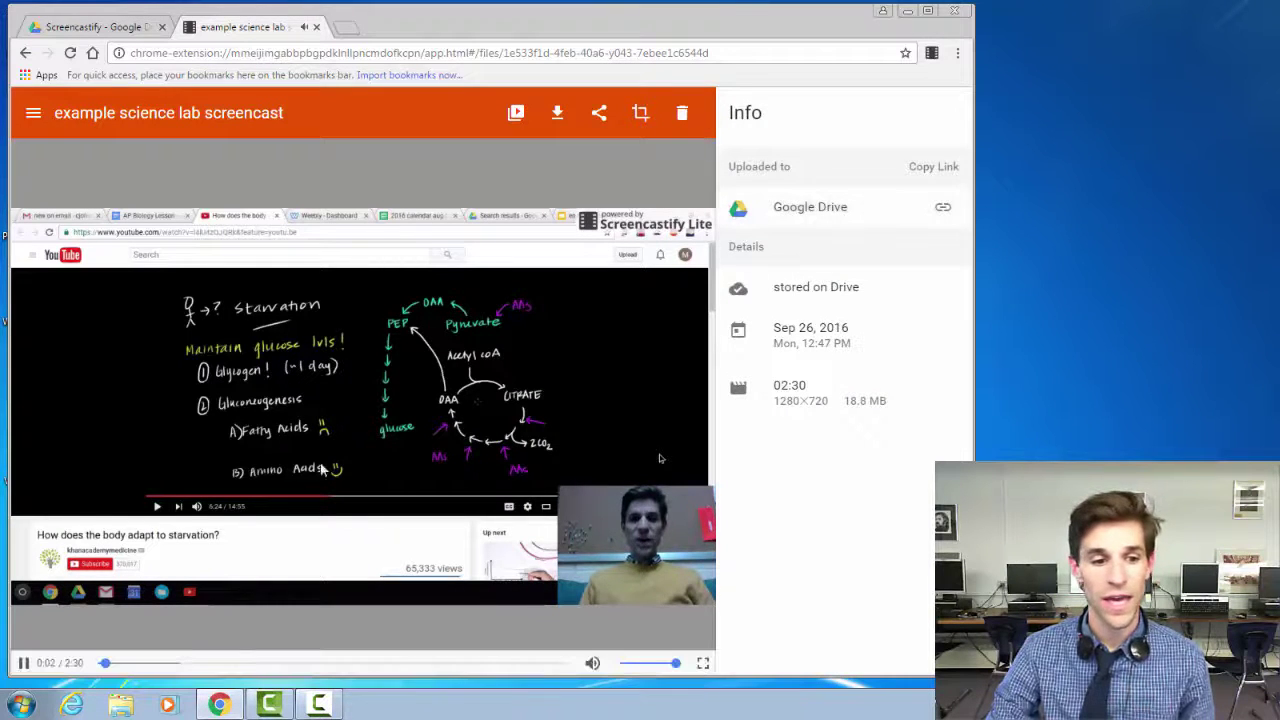
Pause playback at 0:05 and copy the video's Google Drive share link
click(24, 663)
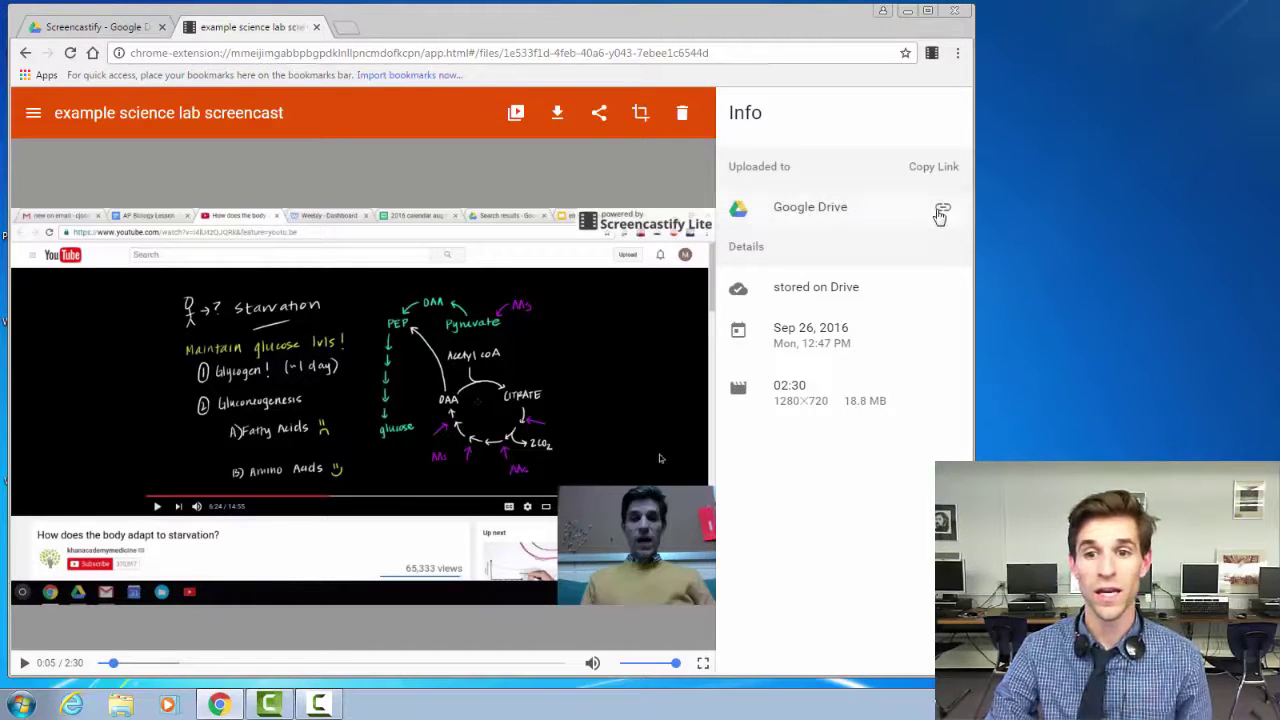
click(943, 210)
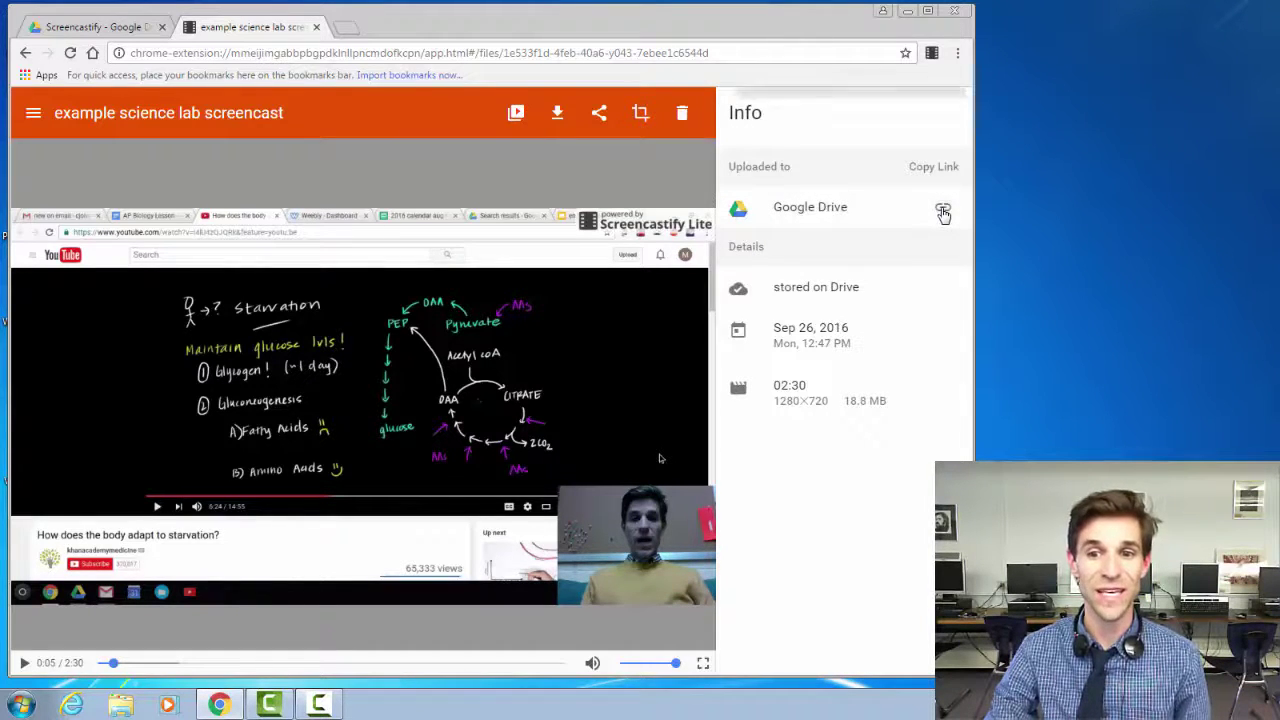